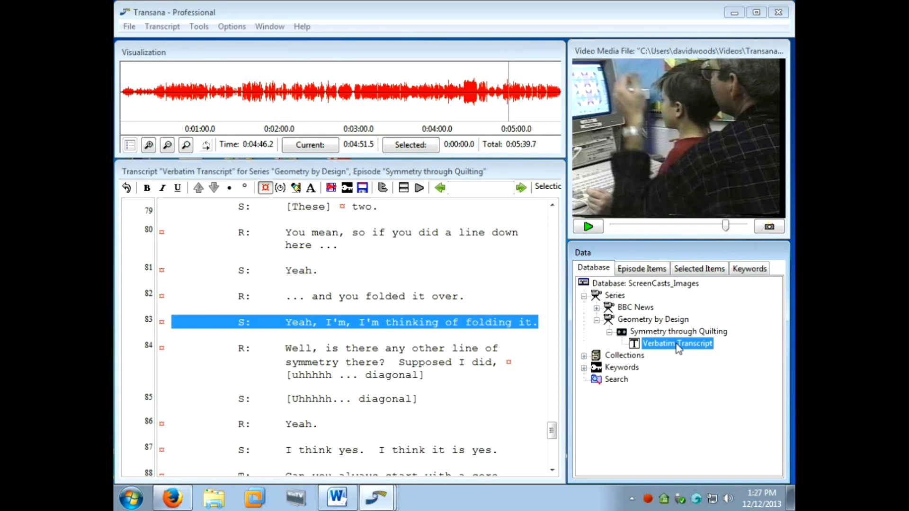
Add a snapshot to the Images collection and start capturing its image from the current video frame.
click(584, 356)
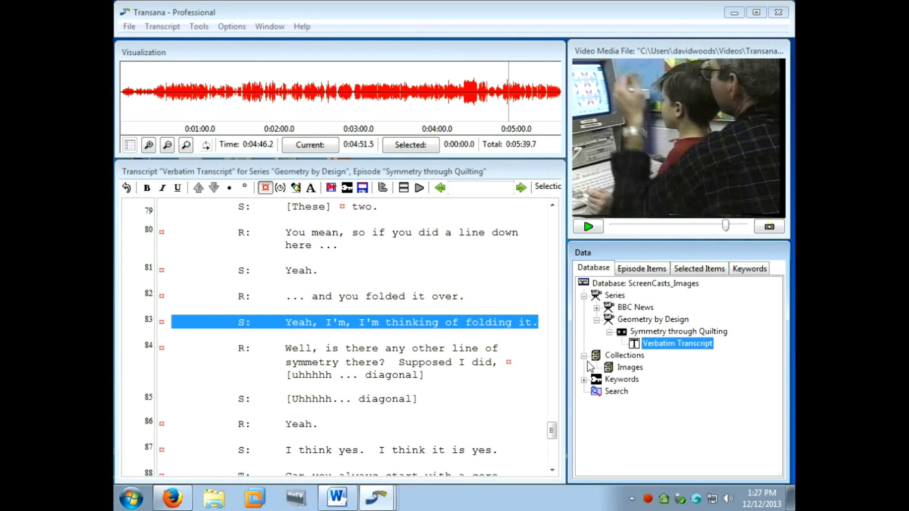
right_click(623, 373)
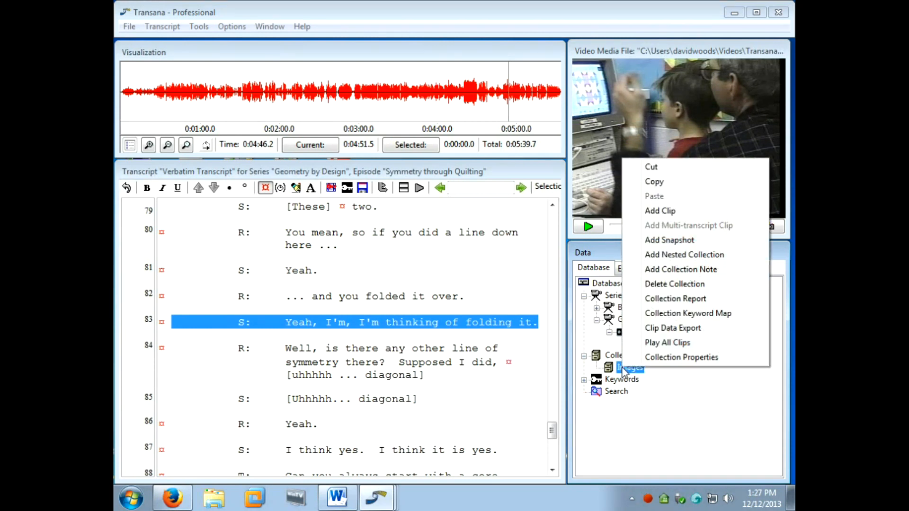
click(669, 241)
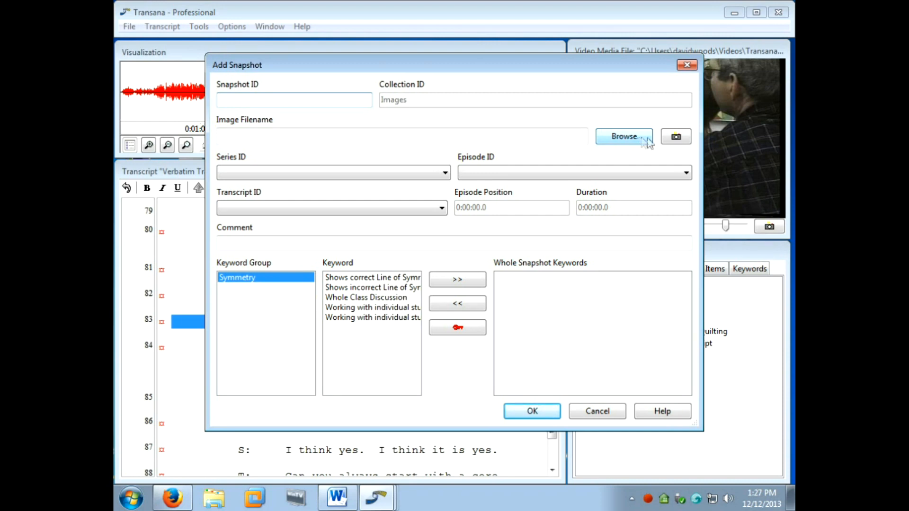
click(687, 139)
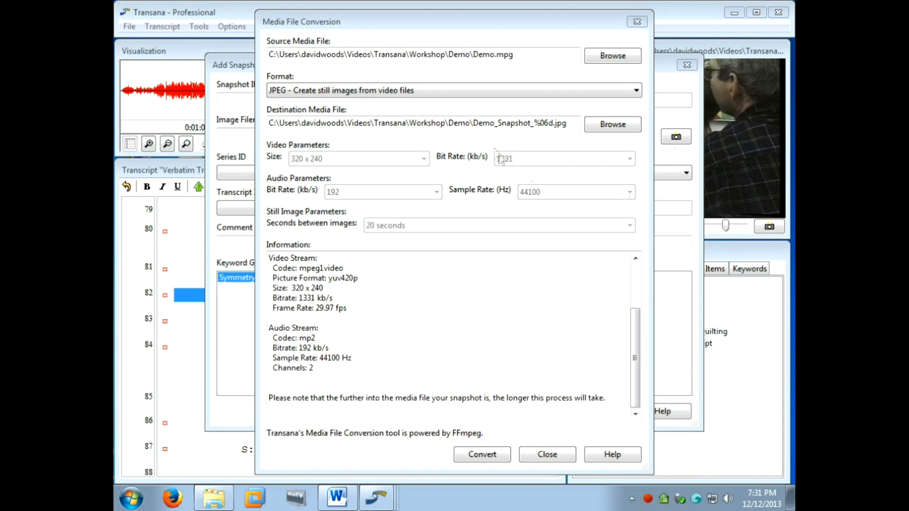
Change the destination file name to "Demo Symmetry at the Computer_%06d.jpg", keeping the same folder, and convert the frame to JPEG.
drag(474, 122, 532, 125)
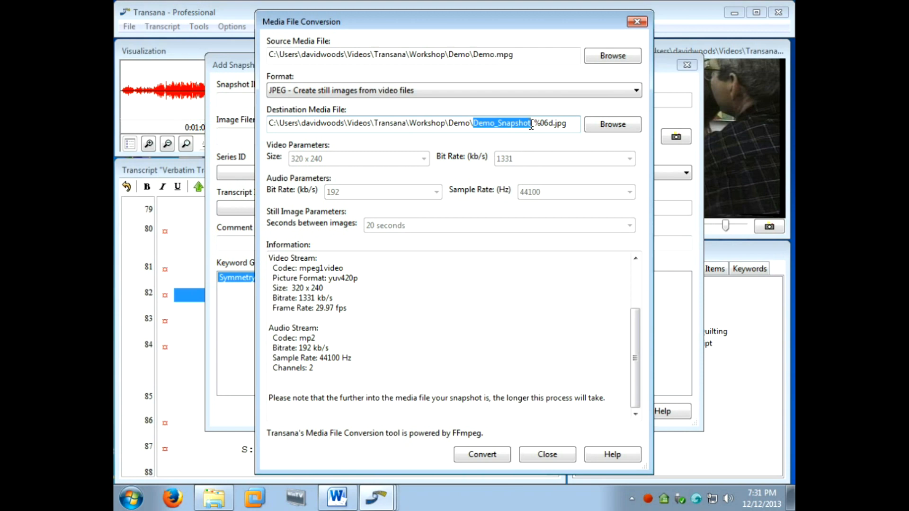
text(Demo_Symmetry at teh)
key(BackSpace)
key(BackSpace)
key(BackSpace)
text(he computer)
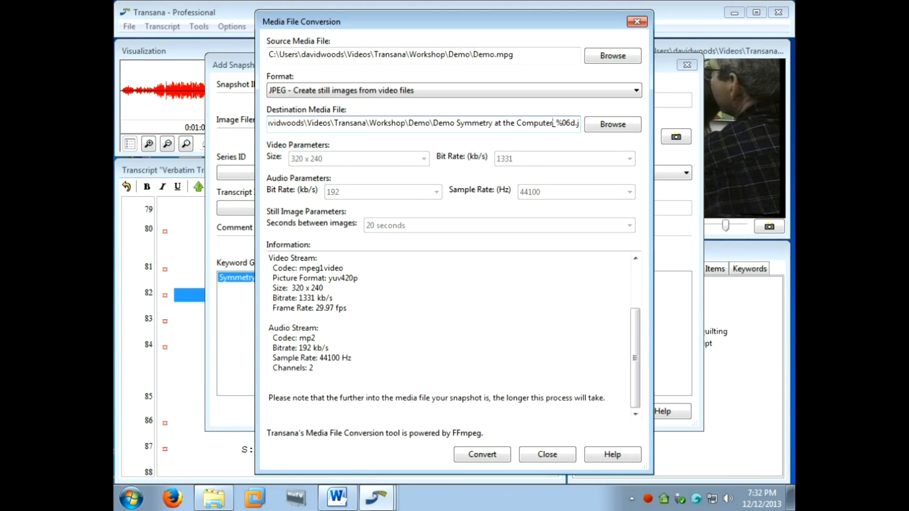
click(499, 457)
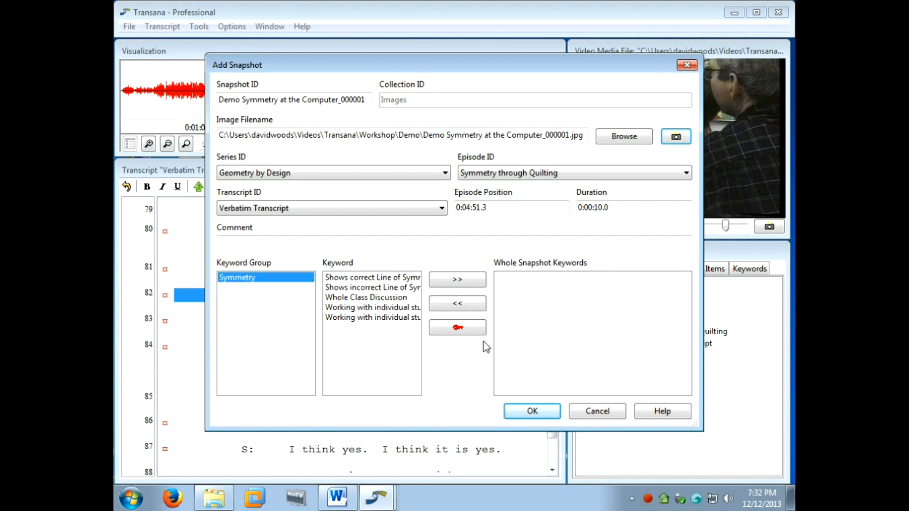
Set the snapshot's episode position to 0:04:35.3 and its duration to 28.6 seconds.
click(494, 205)
key(BackSpace)
key(BackSpace)
key(BackSpace)
key(BackSpace)
text(35.)
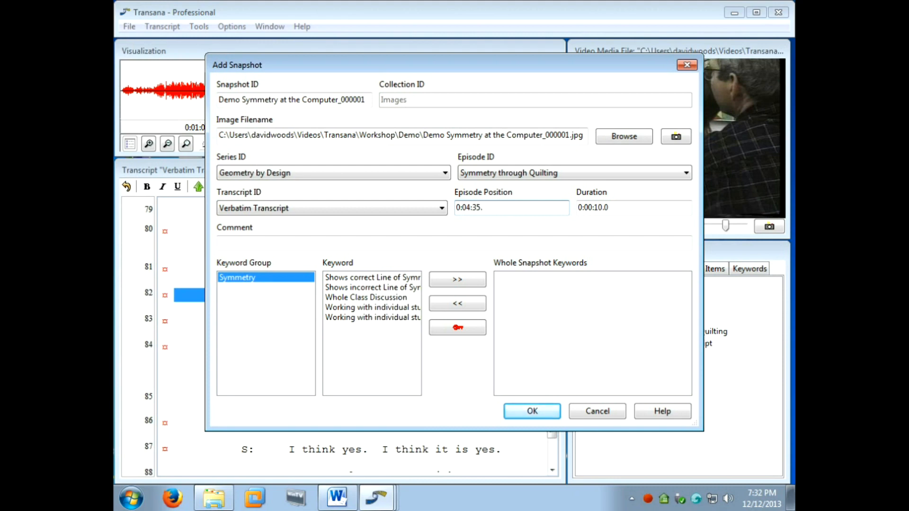
text(3)
key(Tab)
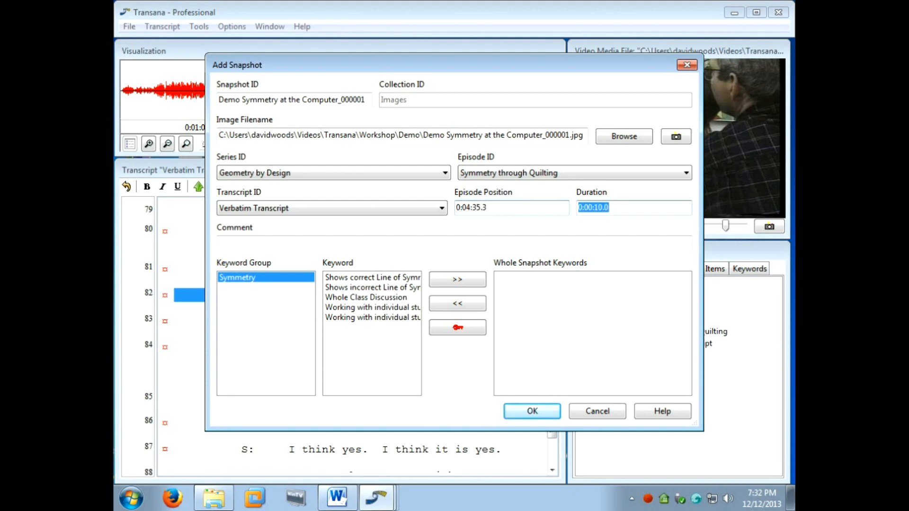
text(28.6)
Shorten the Snapshot ID to "Demo Symmetry at the Computer", assign the last Symmetry keyword to the whole snapshot, and save it.
click(369, 100)
key(BackSpace)
key(BackSpace)
key(BackSpace)
key(BackSpace)
key(BackSpace)
key(BackSpace)
key(BackSpace)
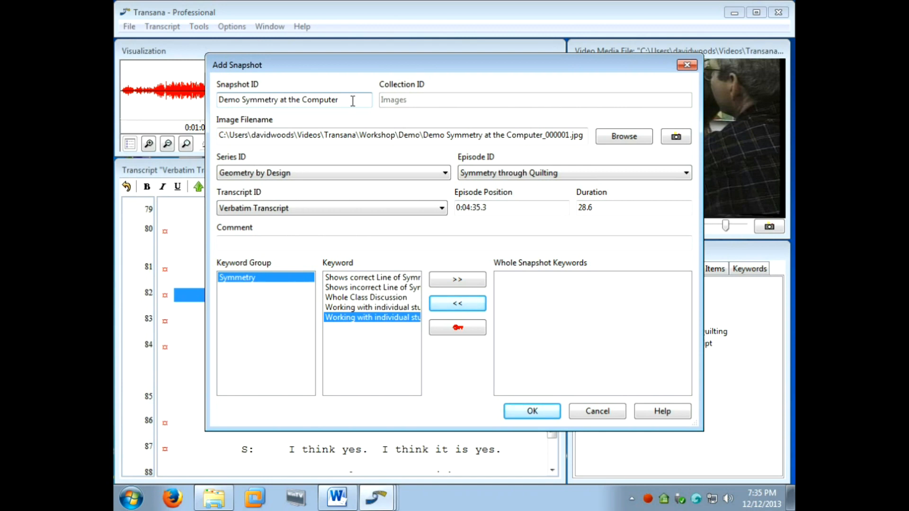
double_click(389, 322)
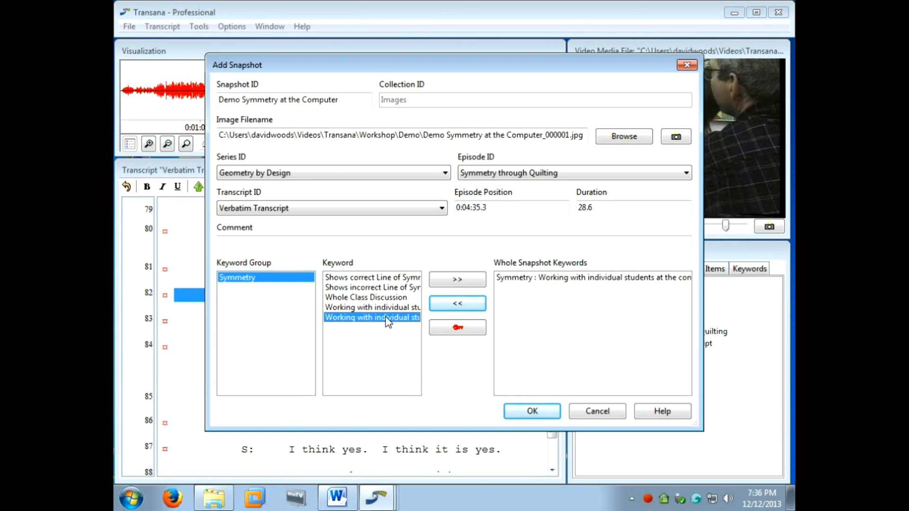
click(545, 411)
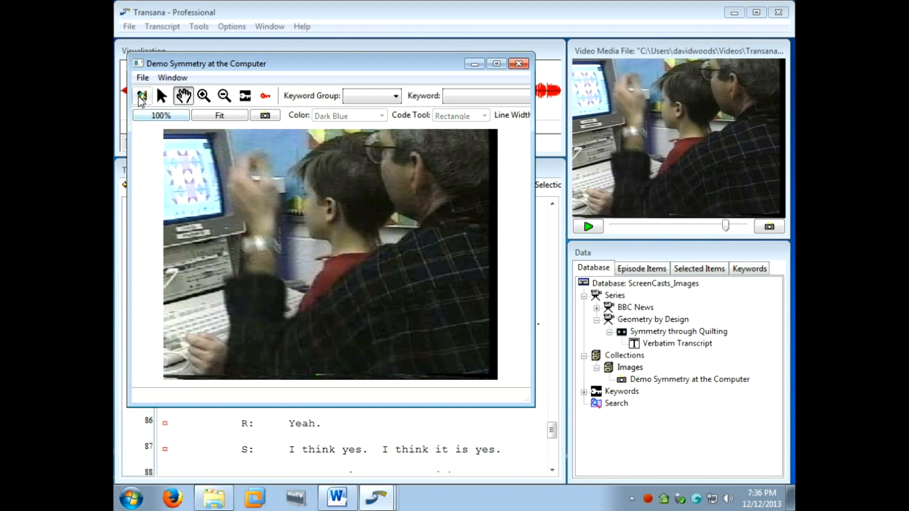
Enable edit mode for the snapshot, enlarge its window, and frame a closer view of the computer screen and students.
click(138, 96)
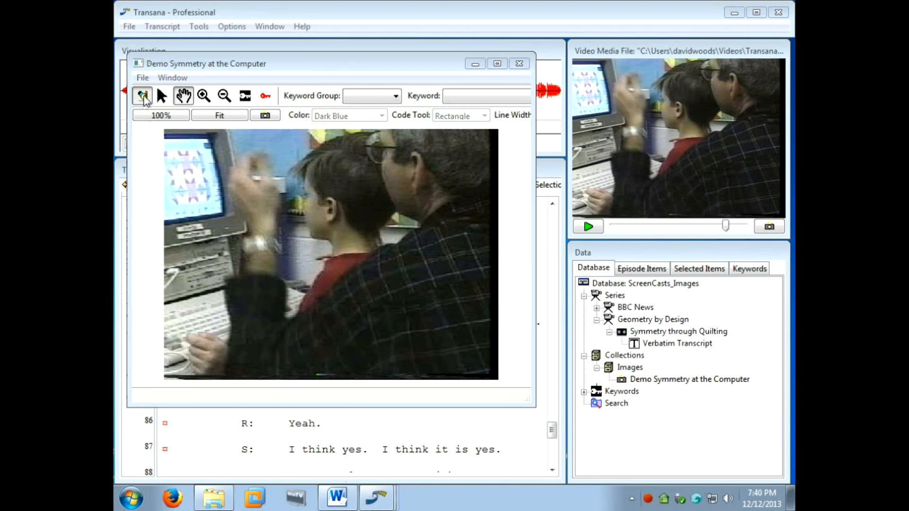
drag(529, 400, 584, 477)
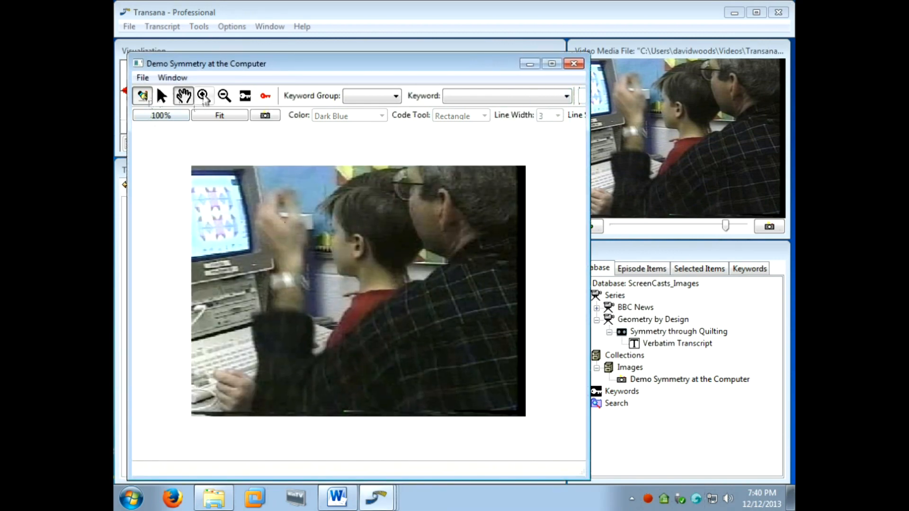
click(204, 95)
click(311, 274)
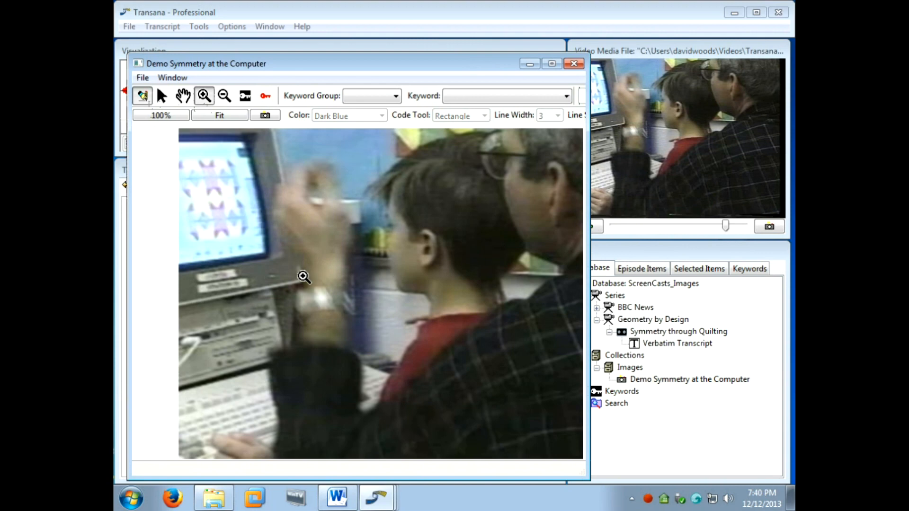
click(183, 96)
drag(379, 219, 344, 219)
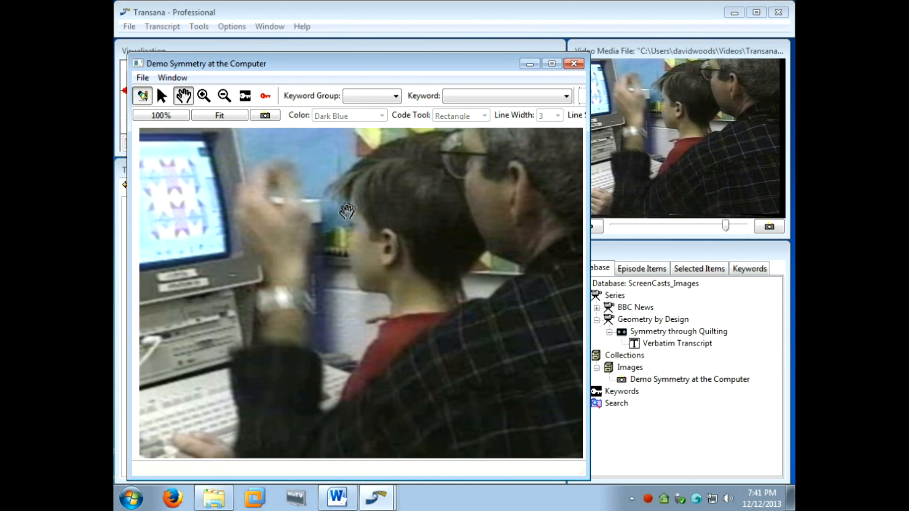
Code the quilt pattern with Symmetry : Shows correct Line of Symmetry by drawing one near-vertical and one near-horizontal line through its centre.
click(374, 97)
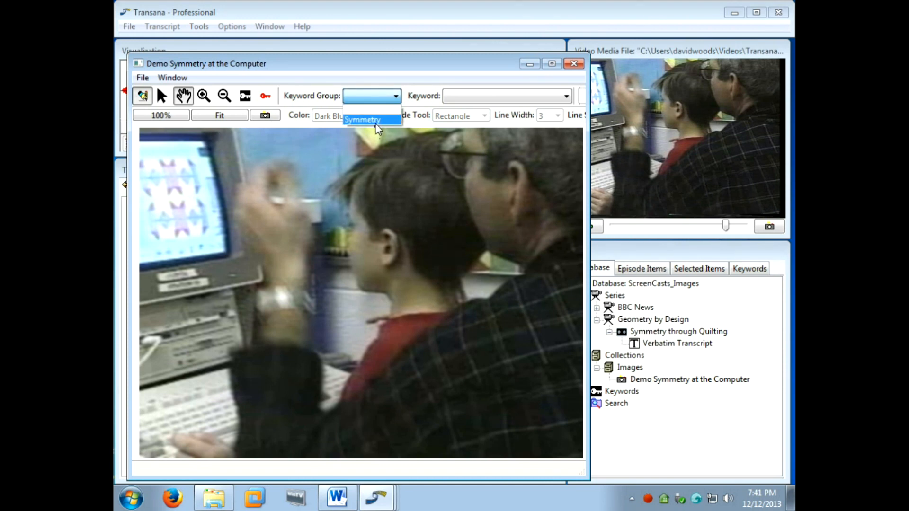
click(374, 121)
click(460, 96)
click(475, 119)
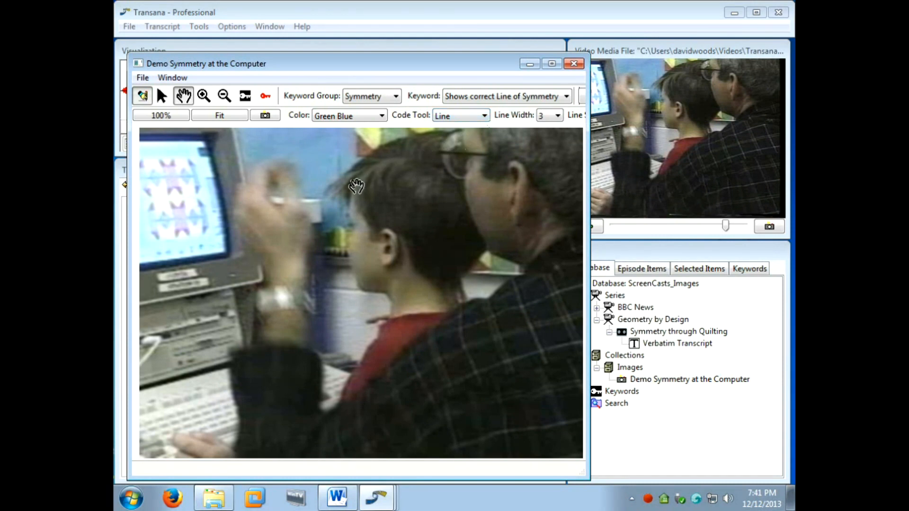
click(161, 96)
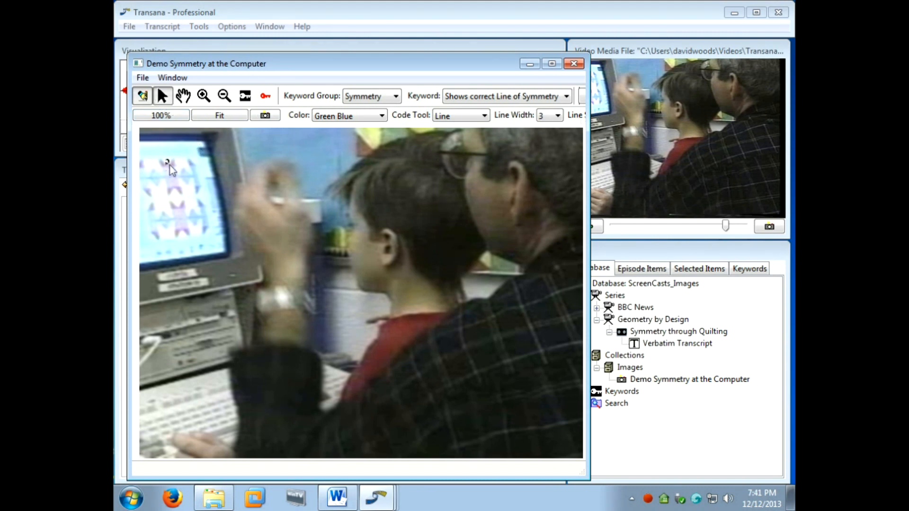
drag(172, 195, 183, 239)
drag(146, 202, 199, 197)
Code the quilt pattern with Shows incorrect Line of Symmetry by drawing two crossing diagonal lines.
click(473, 97)
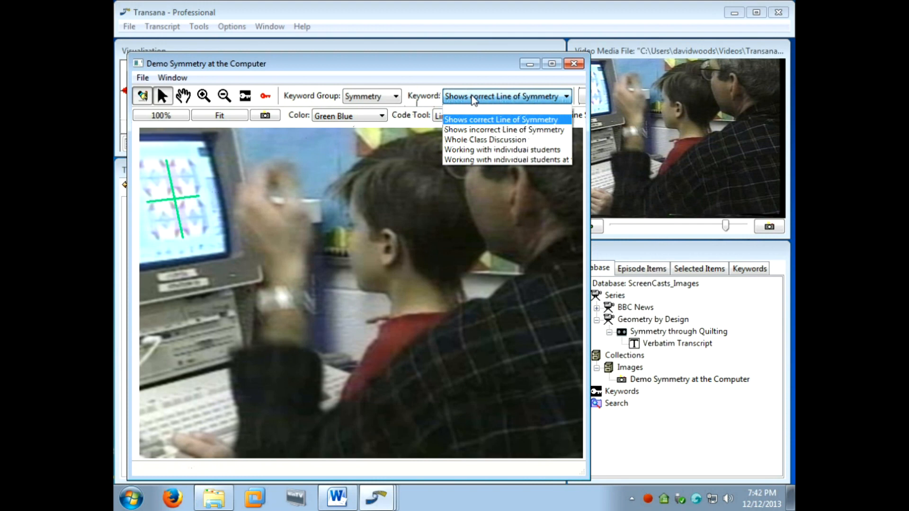
click(474, 129)
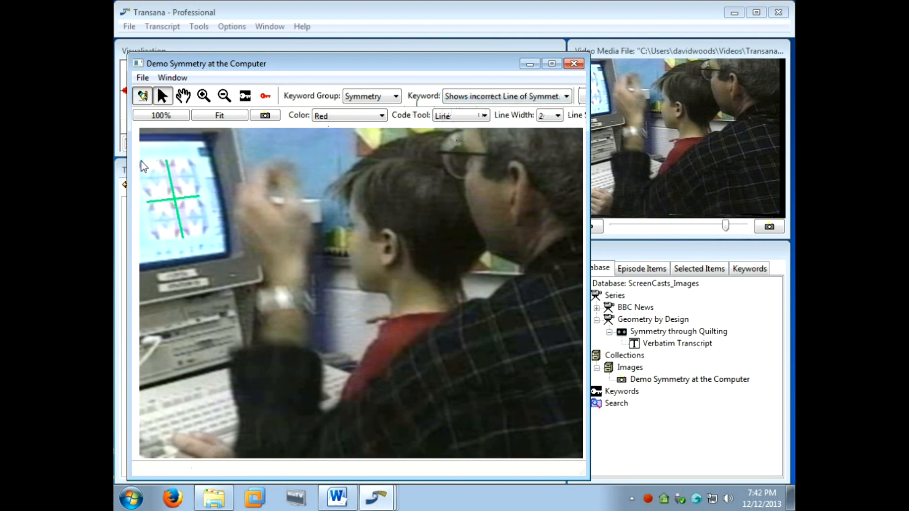
drag(139, 165, 208, 232)
drag(191, 160, 154, 242)
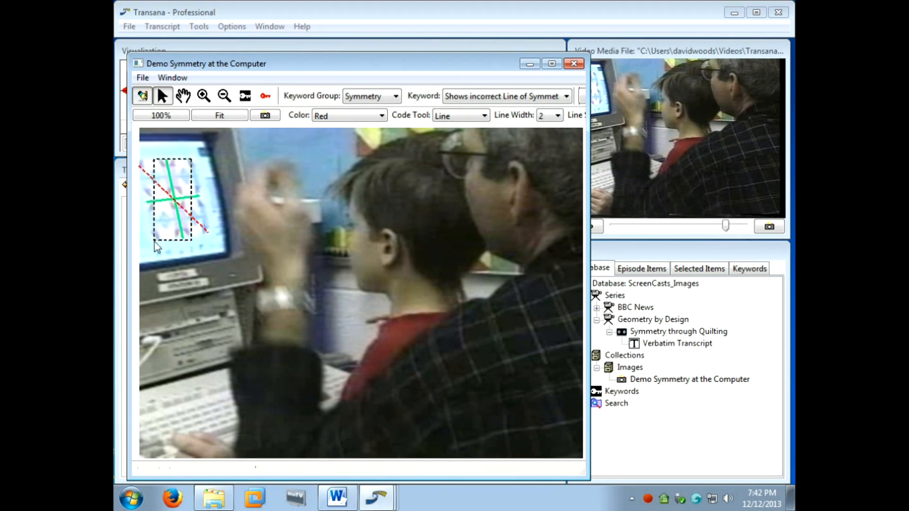
Display the snapshot coding key over the lower part of the image and close the snapshot.
click(263, 97)
drag(552, 68, 237, 402)
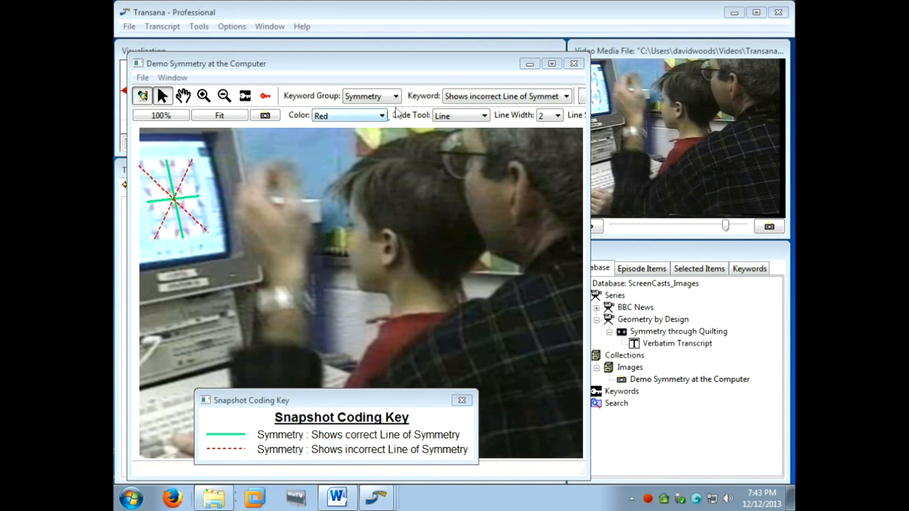
click(574, 63)
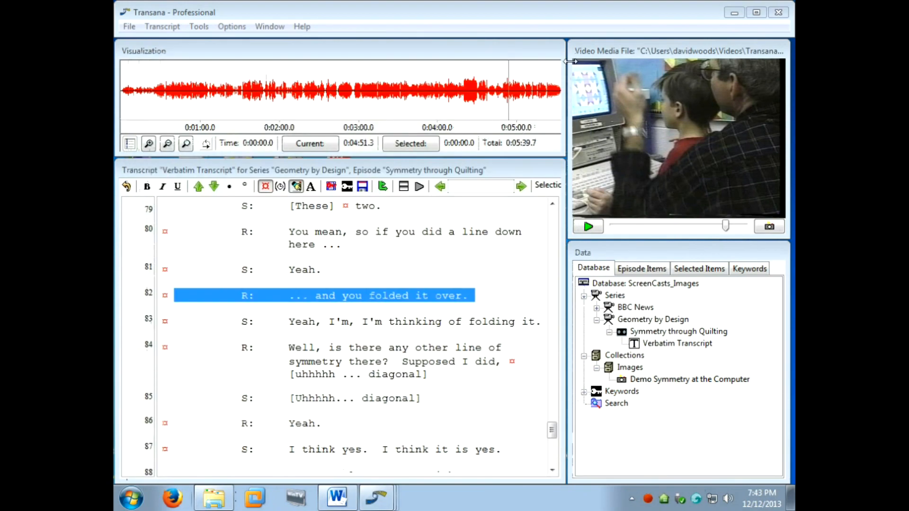
Reopen the Demo Symmetry at the Computer snapshot and zoom out to show the whole coded image.
double_click(648, 380)
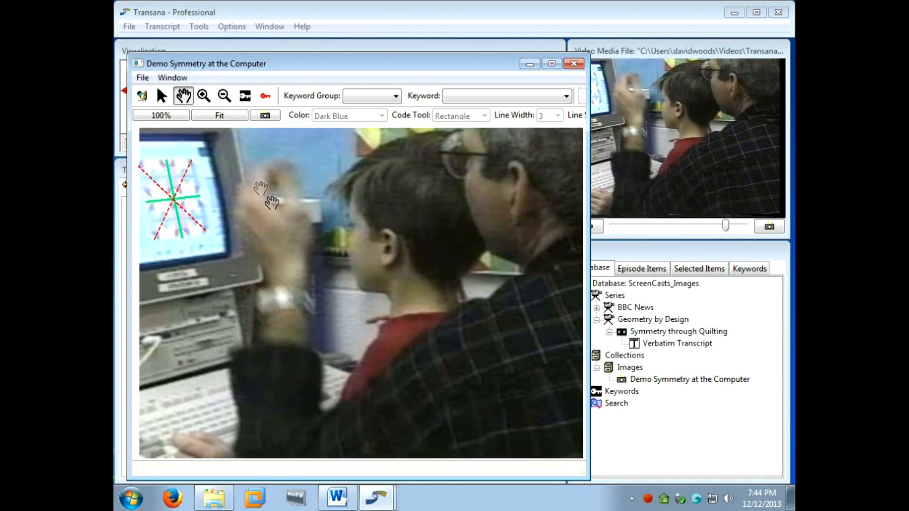
click(198, 94)
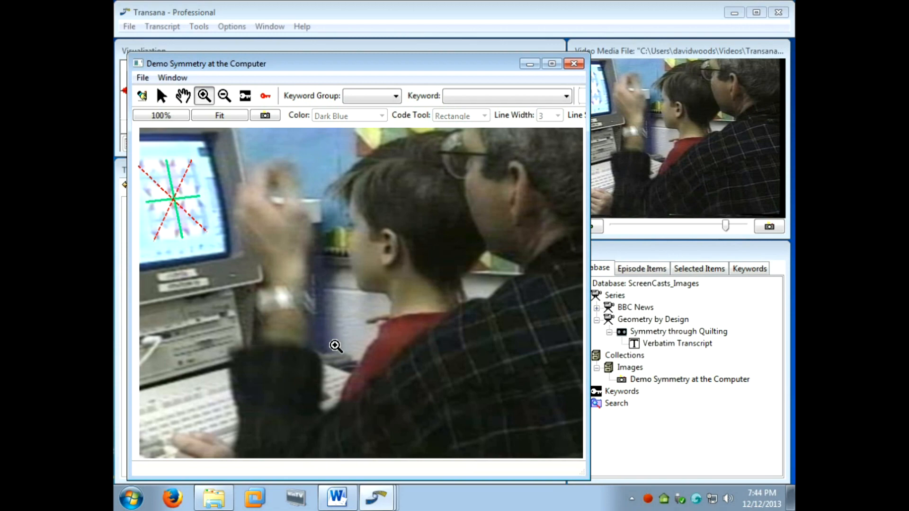
click(335, 346)
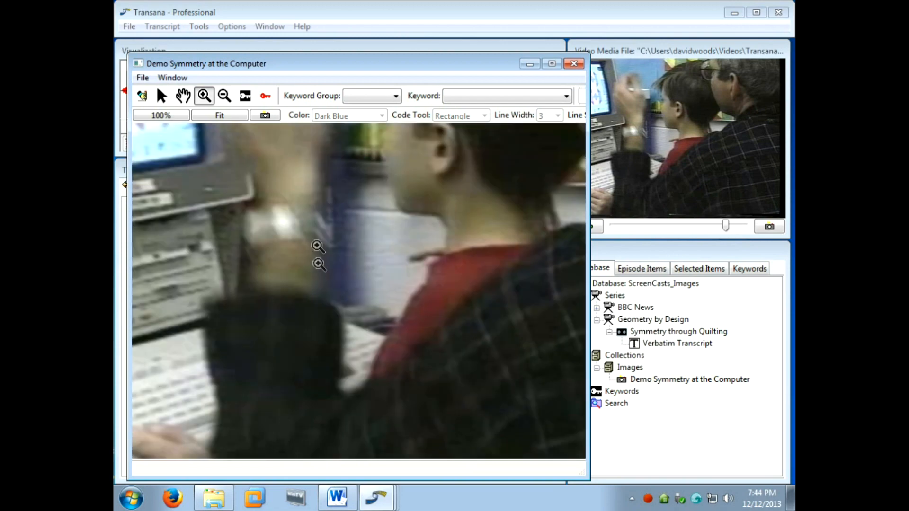
click(226, 96)
click(357, 301)
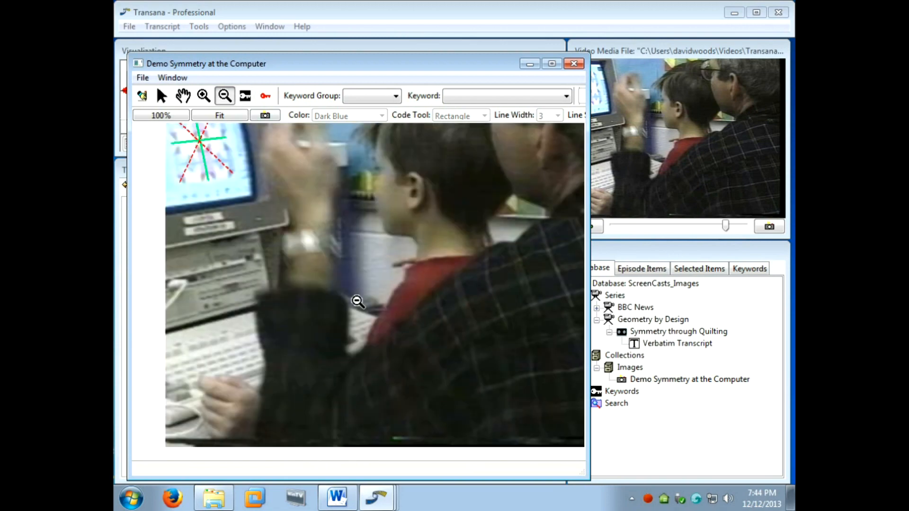
click(357, 301)
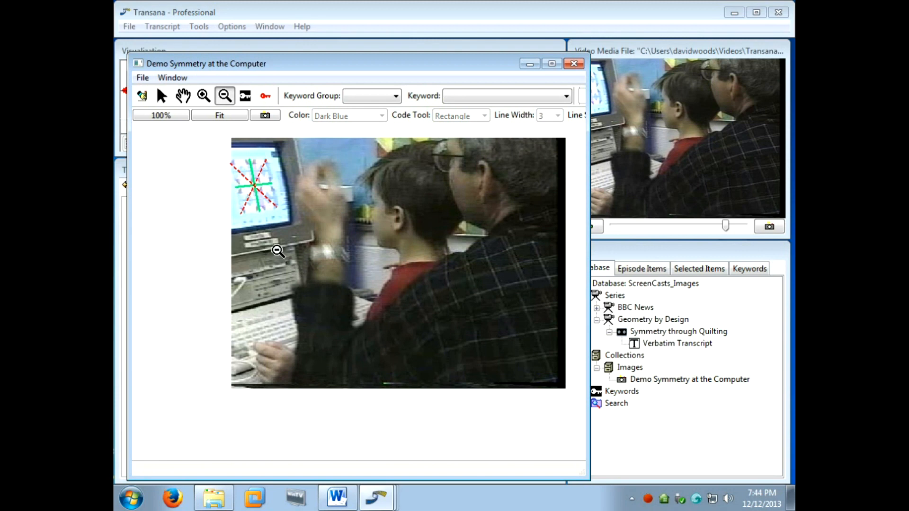
Hide the coding for the Symmetry keyword Shows incorrect Line of Symmetry in the snapshot.
click(389, 97)
click(376, 119)
click(480, 99)
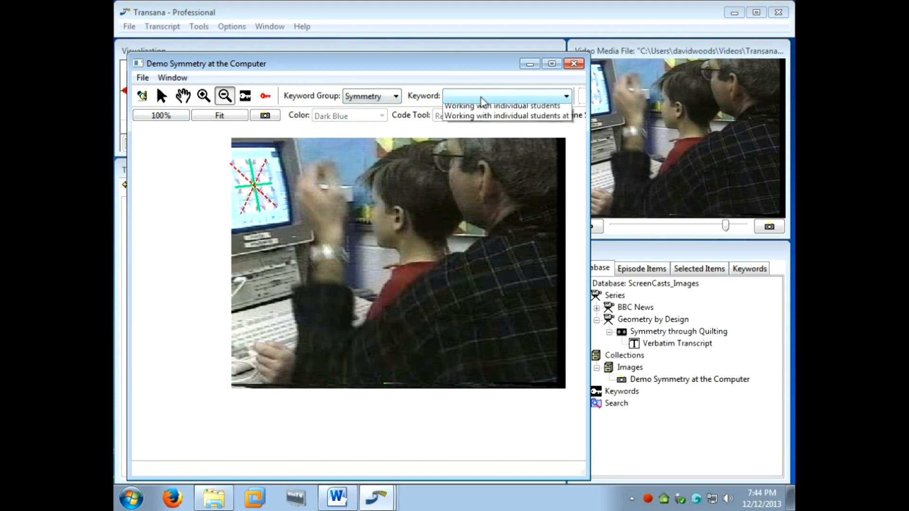
click(488, 130)
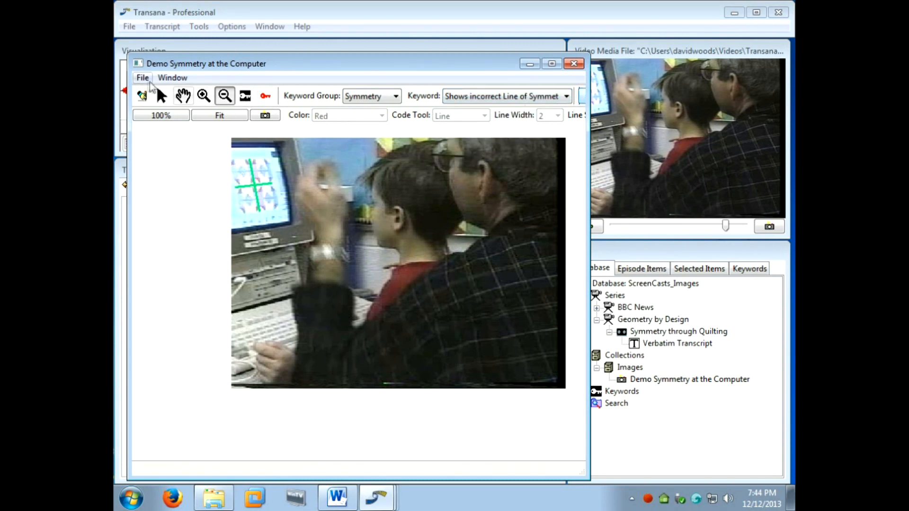
Hide all coding on the snapshot and show all of it again.
click(141, 79)
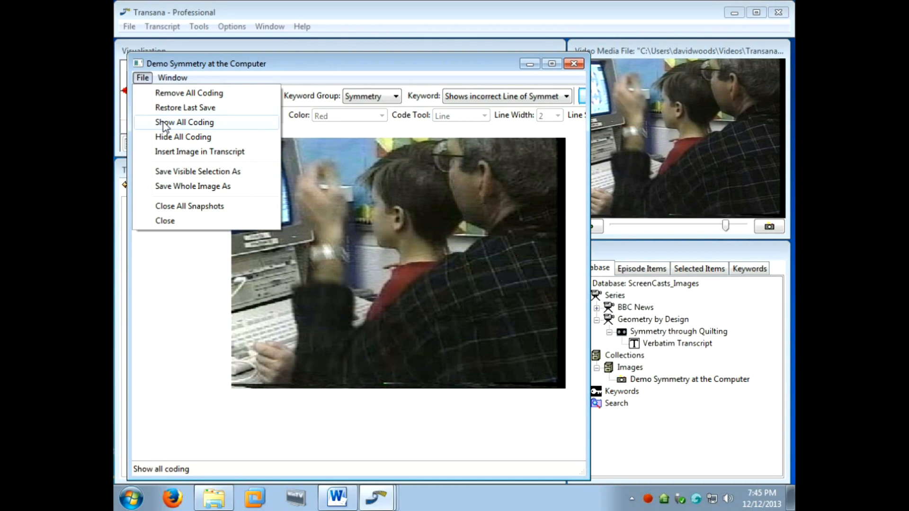
click(166, 139)
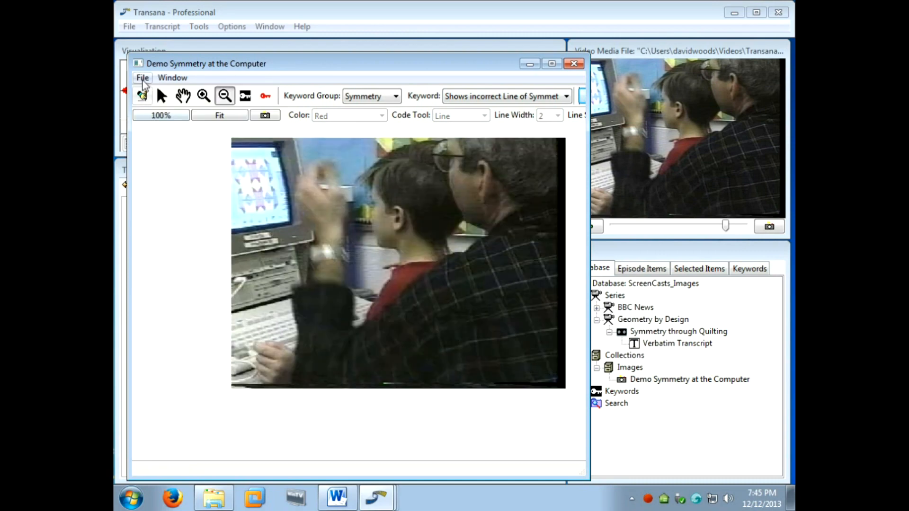
click(142, 78)
click(178, 123)
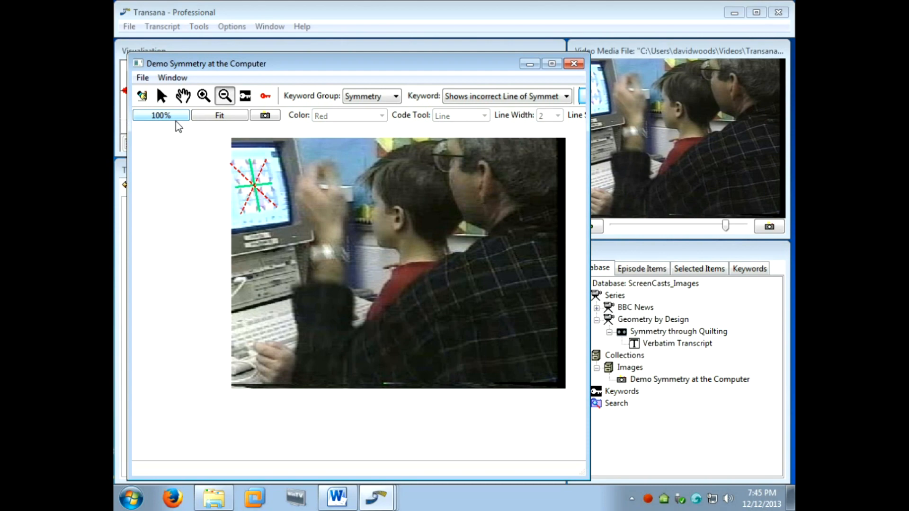
Restore the snapshot to its last saved state.
click(143, 78)
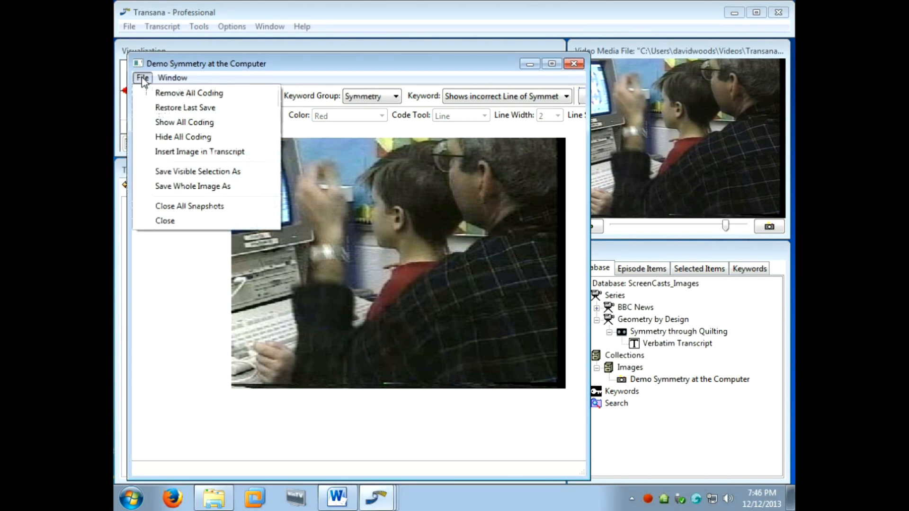
click(158, 108)
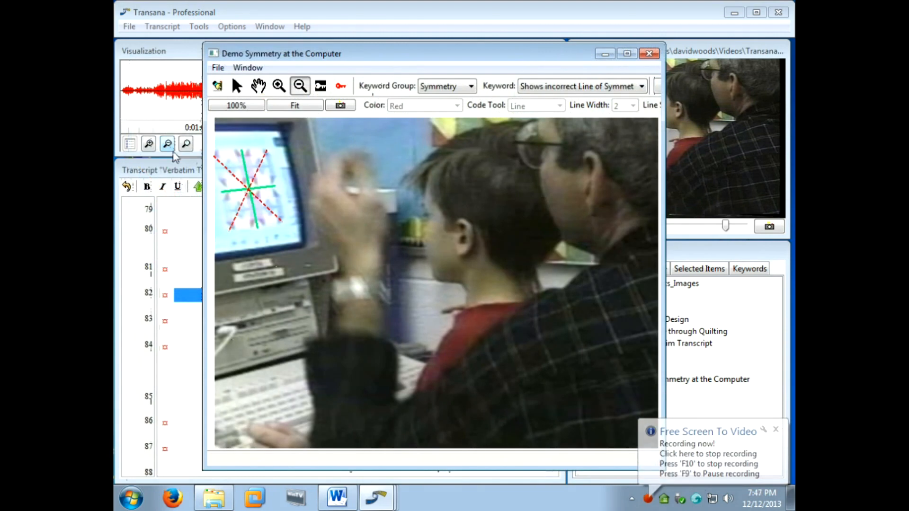
Bring the Verbatim Transcript forward and insert two line breaks after "Yeah." on line 86.
click(176, 171)
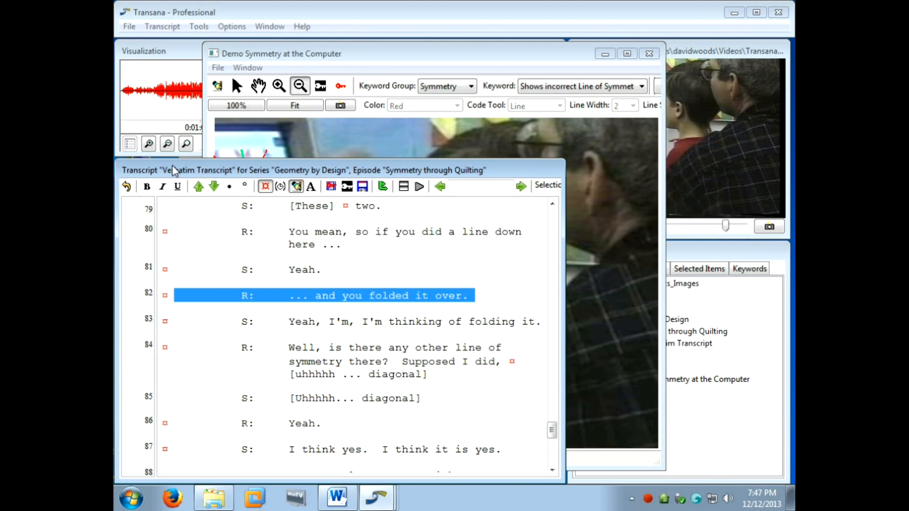
click(362, 424)
key(Return)
key(Return)
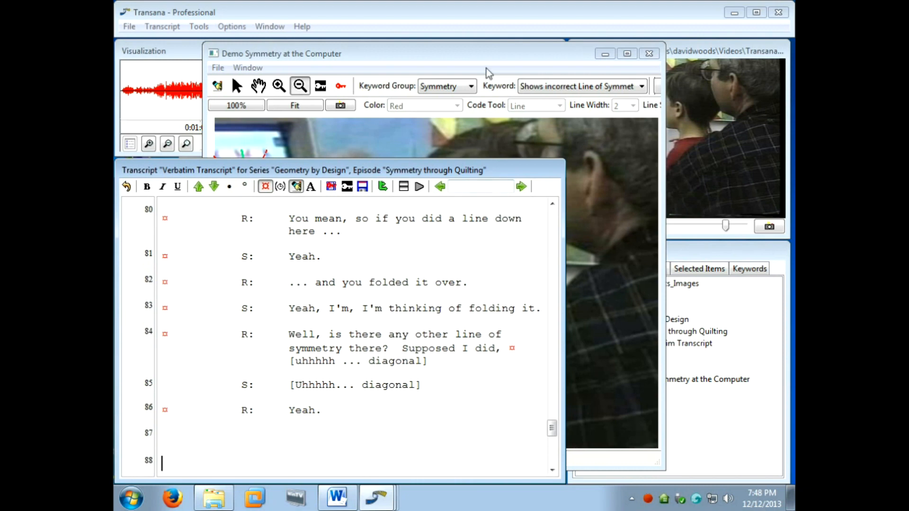
Display the snapshot's coding key, insert the coded image into the transcript at the blank line, and check the inserted image and key.
click(488, 54)
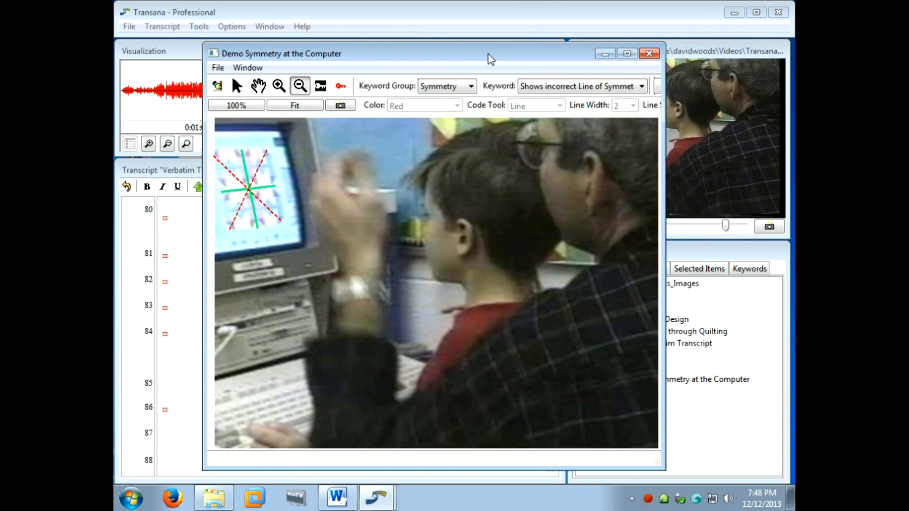
click(341, 88)
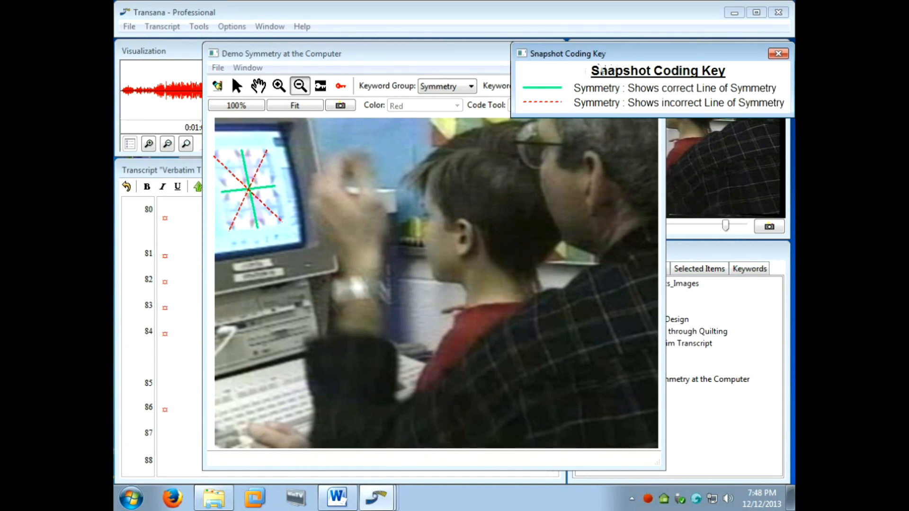
click(341, 106)
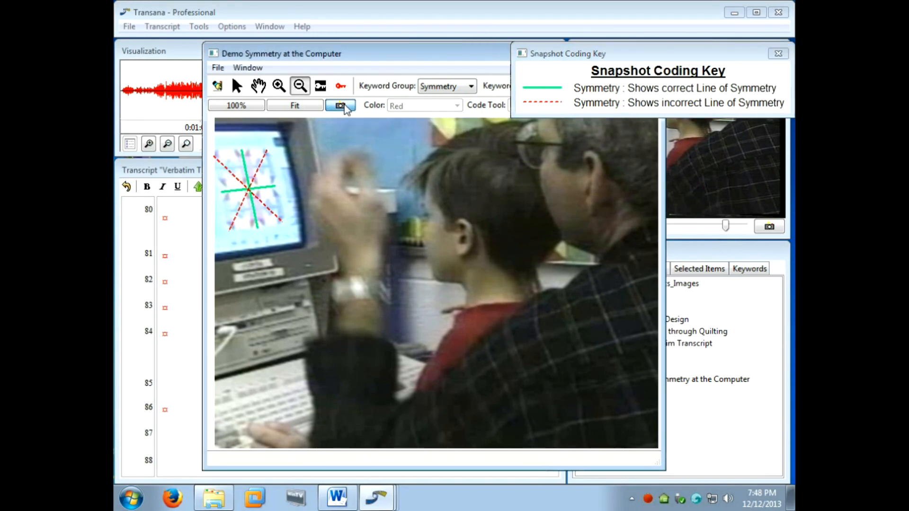
click(189, 171)
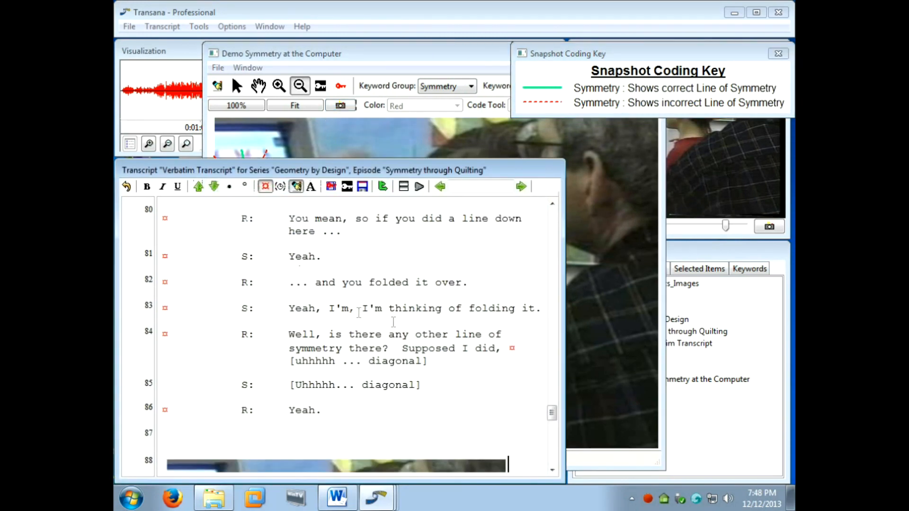
drag(552, 419, 556, 443)
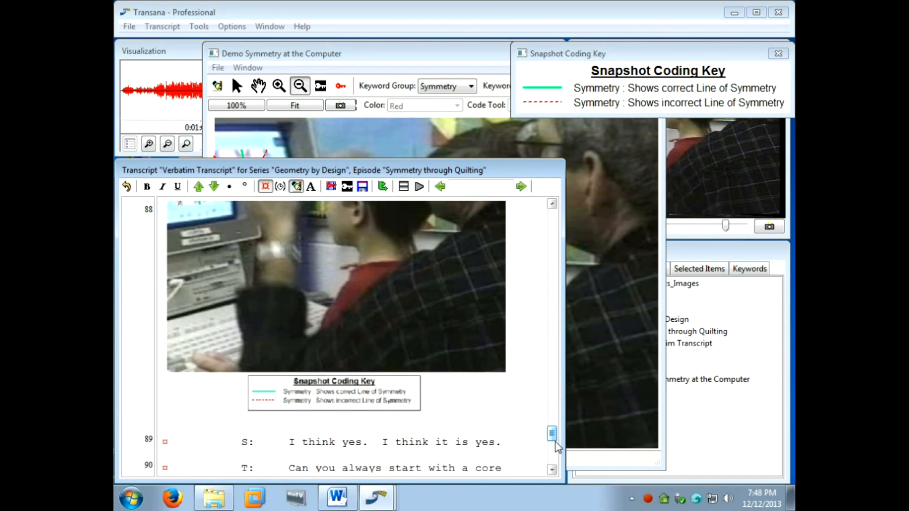